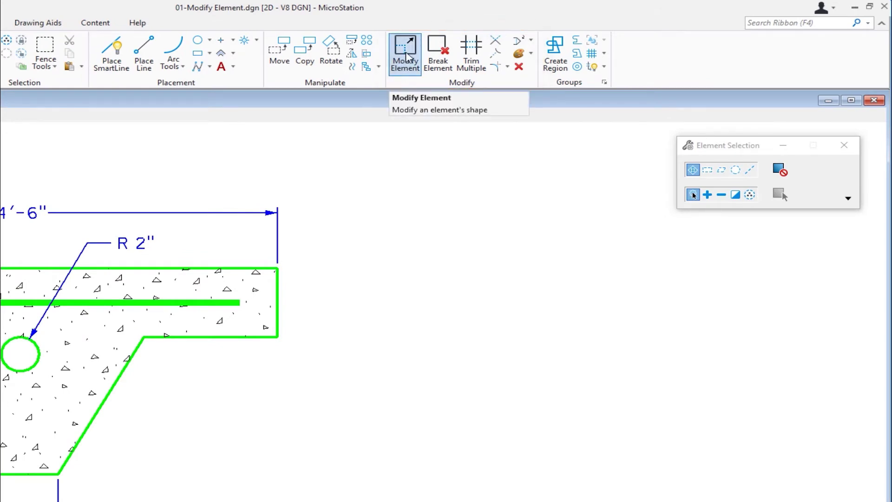
Step: Start Modify Element on the 01-Modify Element concrete section drawing
left_click(406, 56)
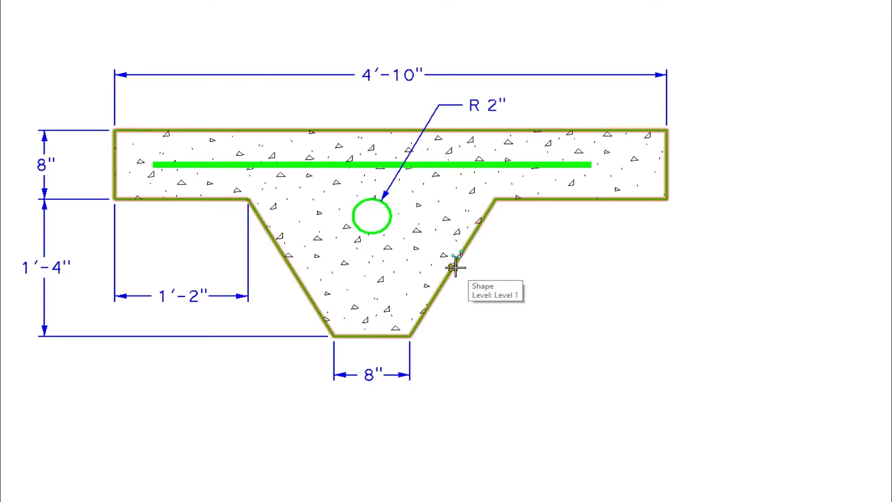
Step: Move the right sloped edge outward with AccuDraw axes aligned, widening the bottom from 8" to 1'-0"
left_click(455, 269)
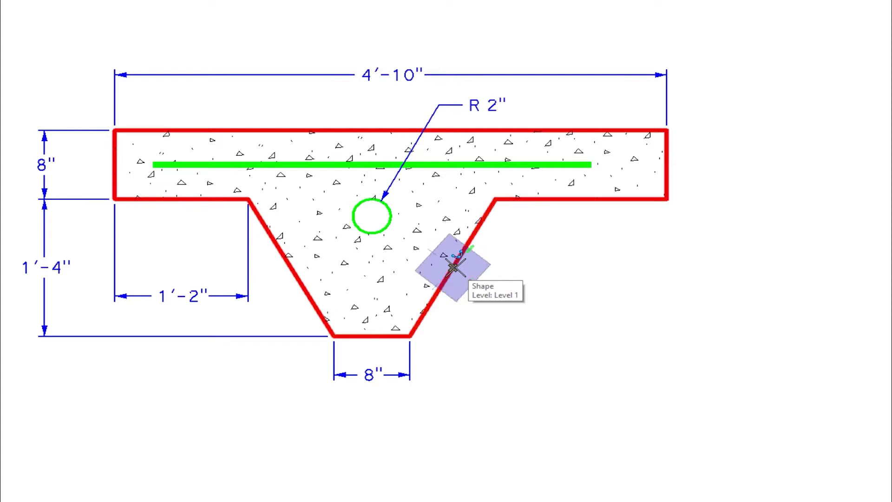
key("t")
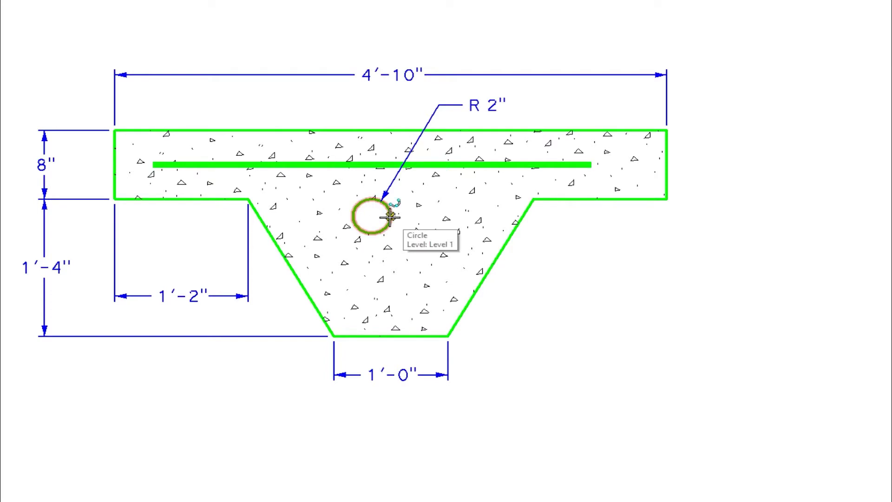
Step: Resize the circle about its centre from R 2" to a 4" radius
left_click(389, 216)
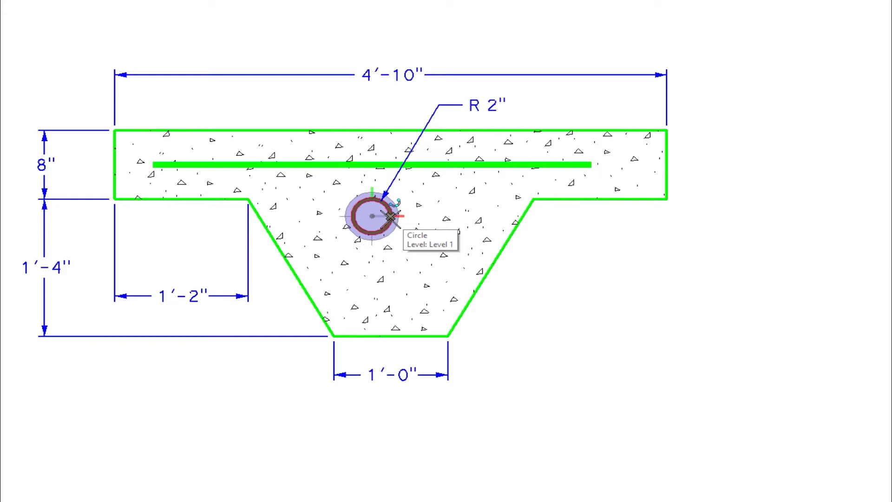
left_click(390, 216)
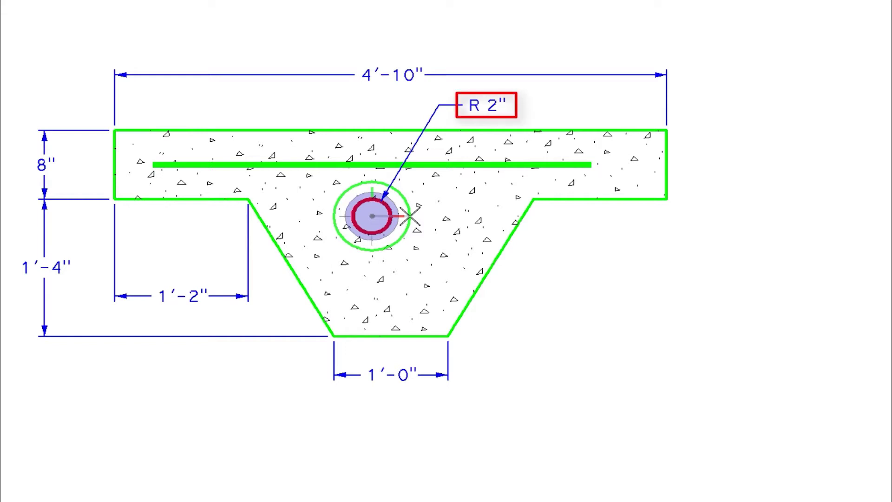
left_click(410, 217)
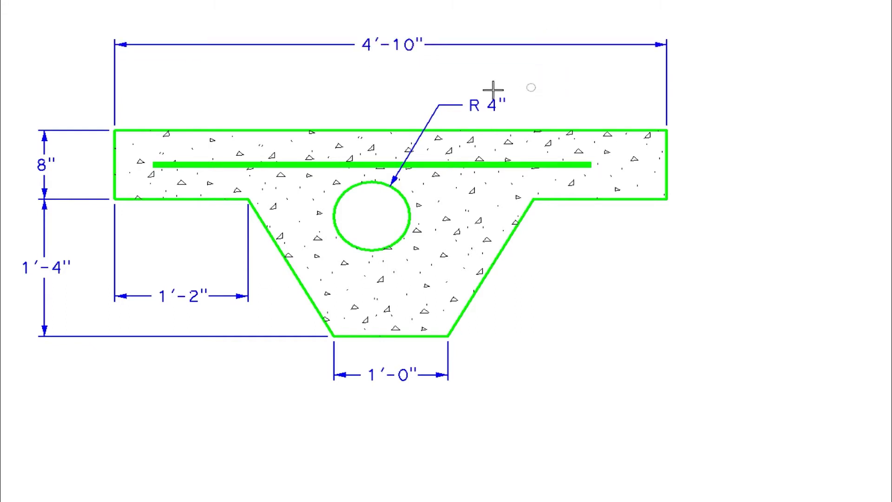
Step: Shift the 4'-10" dimension text right and move the R 4" callout below-right of the circle
left_click(393, 45)
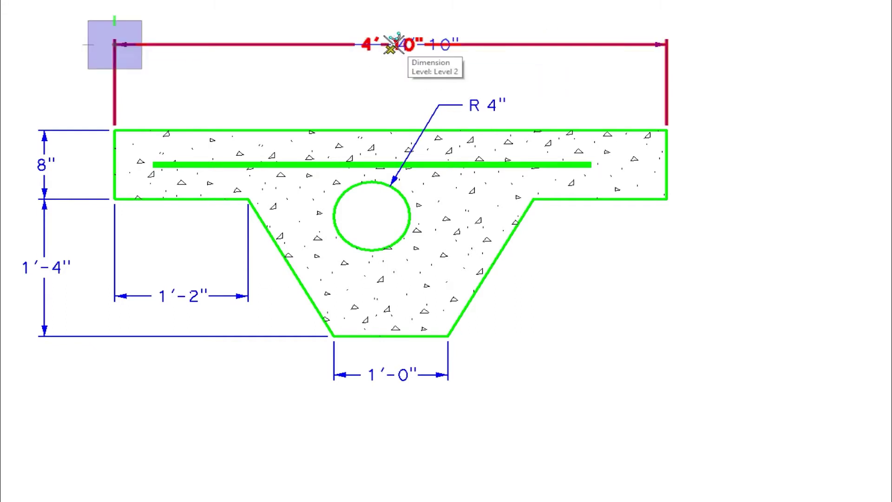
left_click(513, 44)
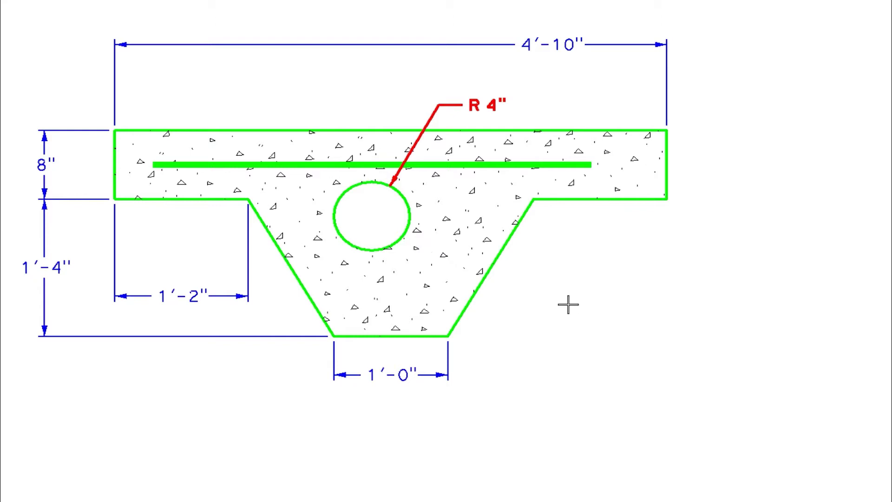
left_click(568, 304)
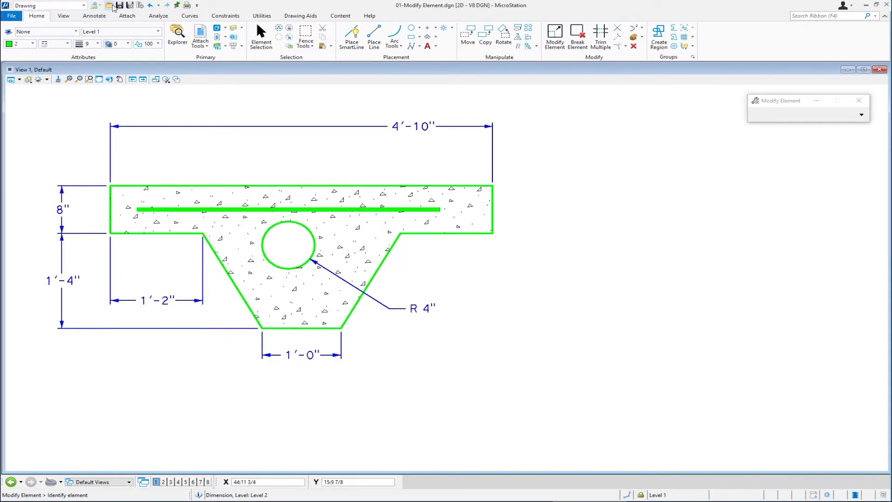
Step: Open 02-Change Element.dgn from the Open dialog
left_click(110, 6)
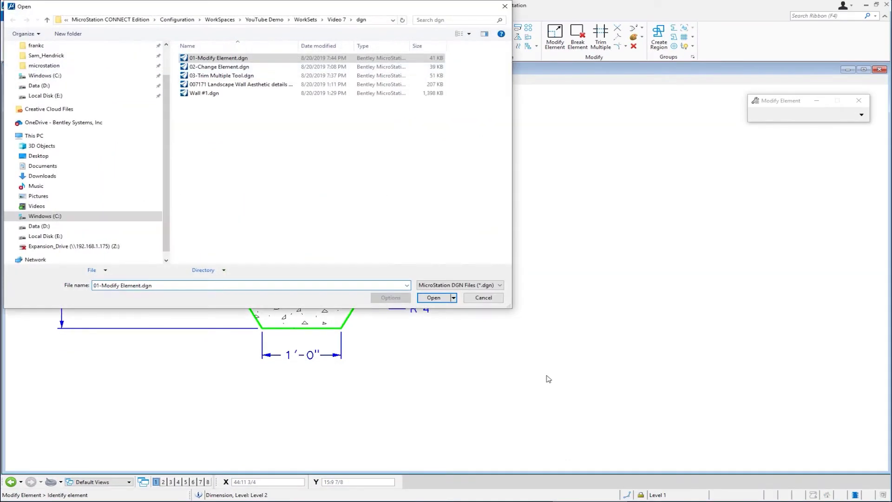
double_click(221, 67)
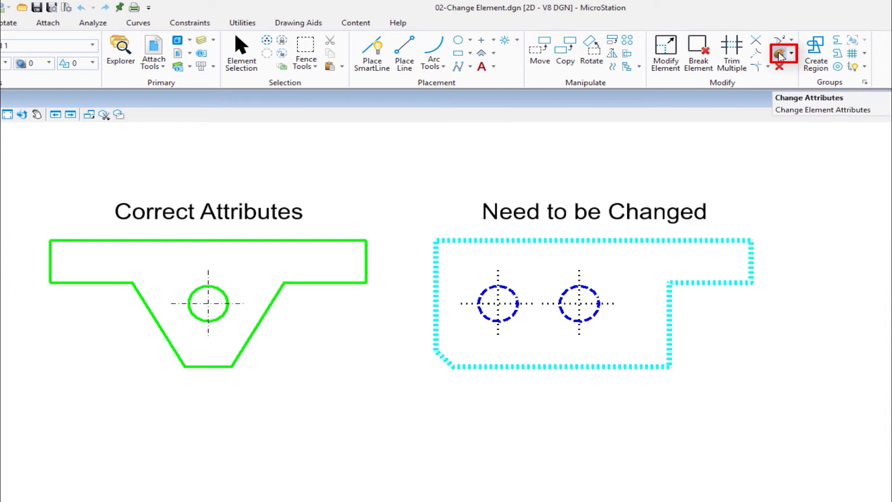
Step: Start Change Attributes, preset to Level 1, Color 0, Style 4 and Weight 0
left_click(780, 54)
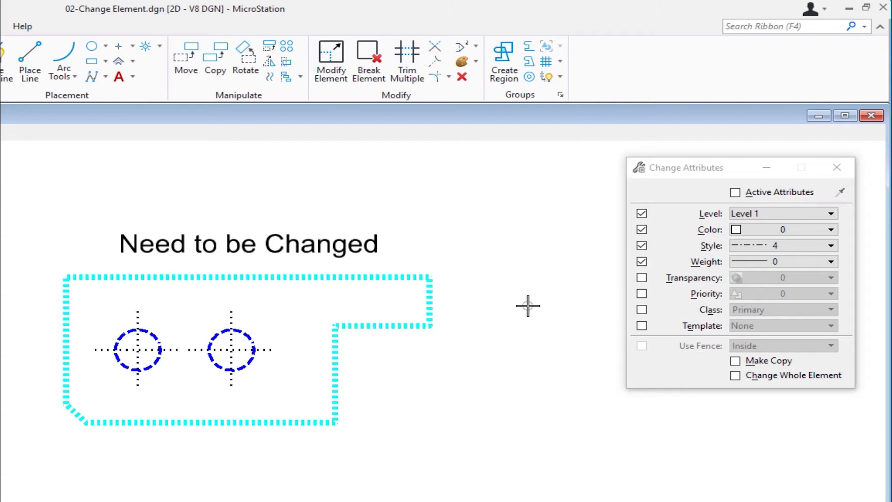
Step: Exclude level and colour, set style 0 and weight 2, and apply them to the dotted cyan outline
left_click(642, 214)
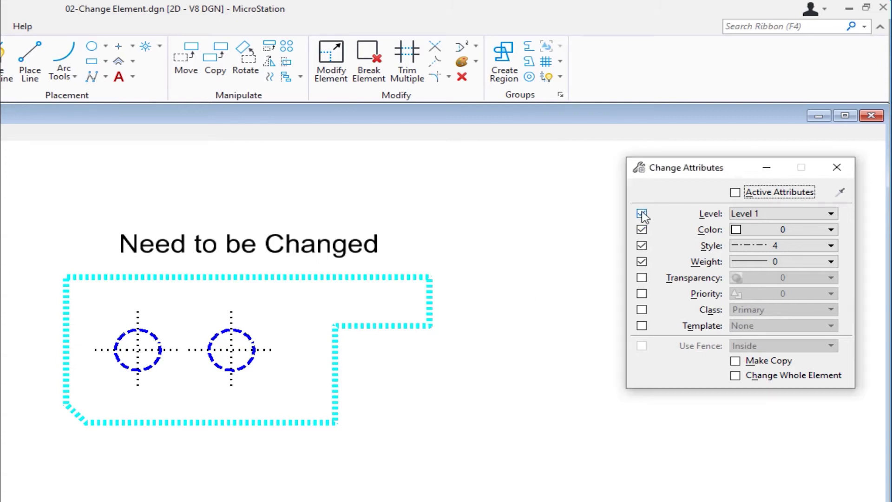
left_click(642, 230)
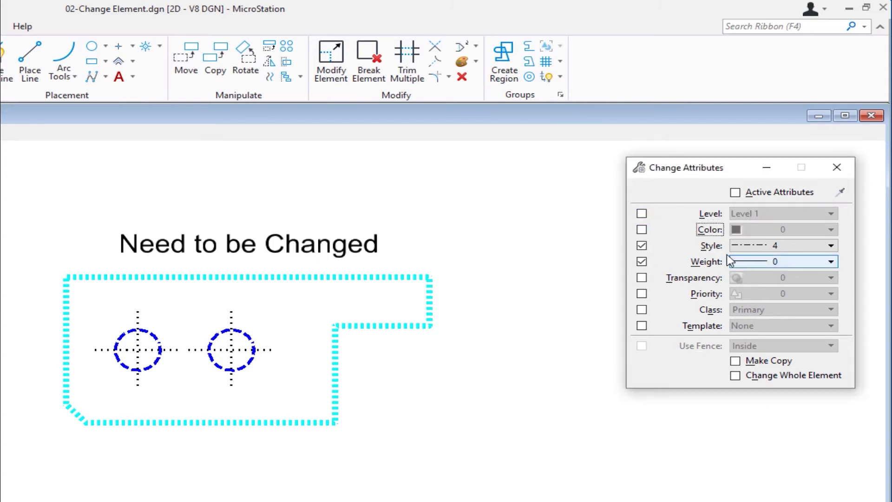
left_click(774, 248)
left_click(765, 292)
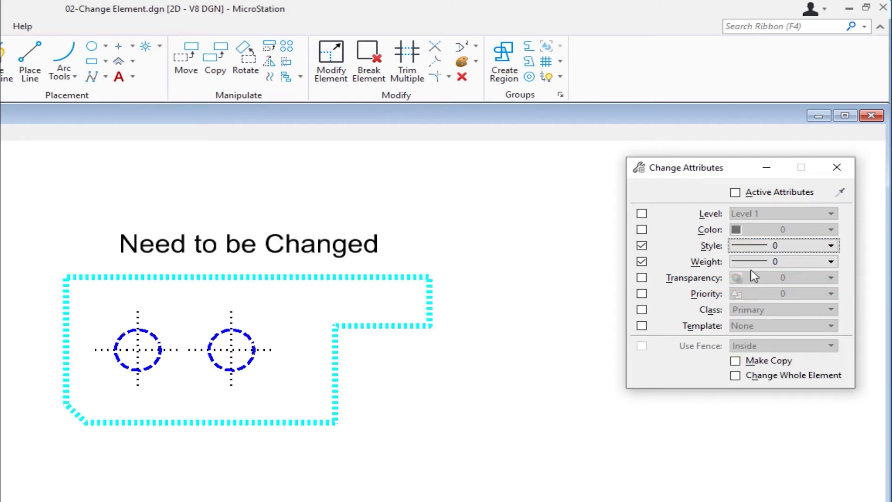
left_click(762, 270)
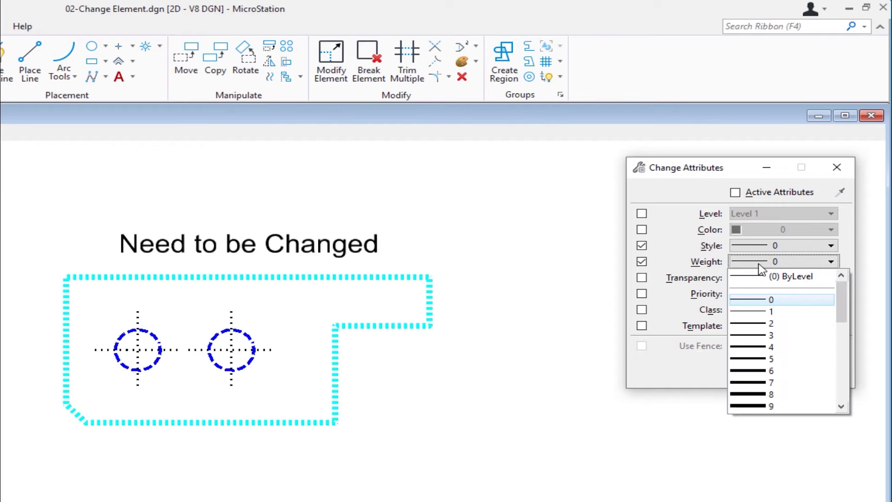
left_click(761, 324)
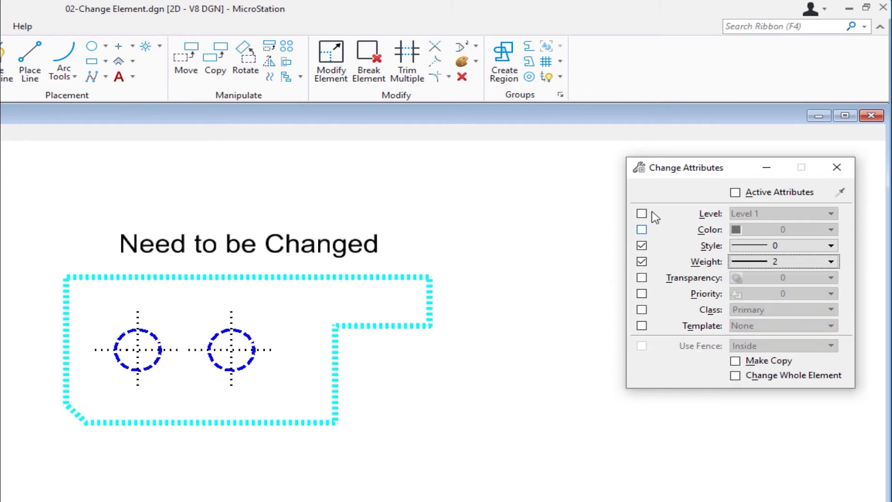
left_click(642, 261)
left_click(412, 327)
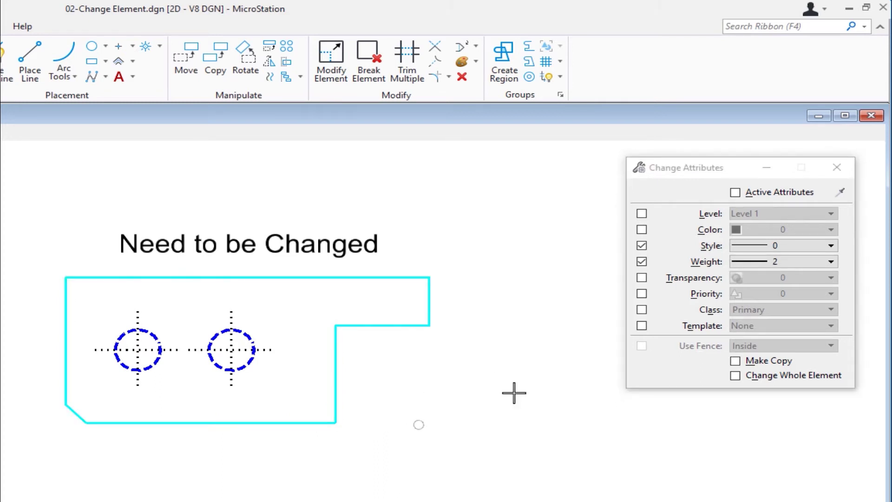
Step: Include colour, choose green colour 2, and apply it to the outline
left_click(643, 230)
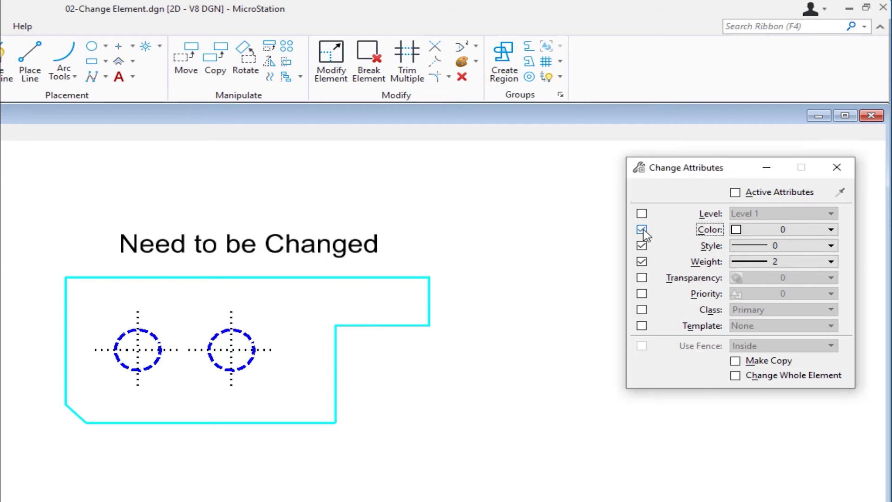
left_click(761, 231)
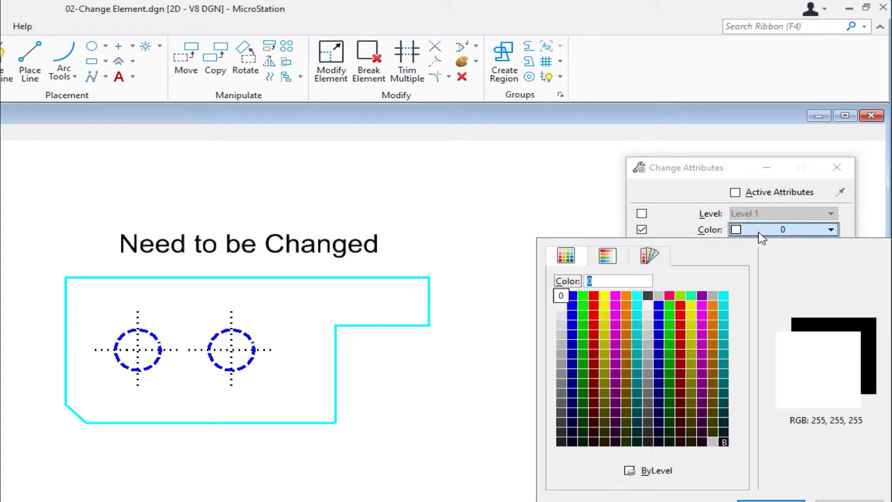
left_click(583, 296)
left_click(432, 325)
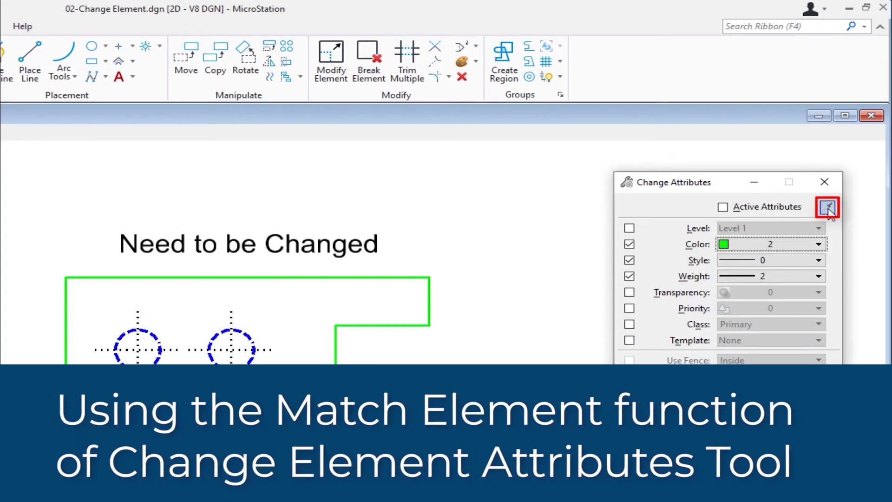
Step: Switch Change Attributes to matching mode, move its settings below the drawings, and include level
left_click(828, 208)
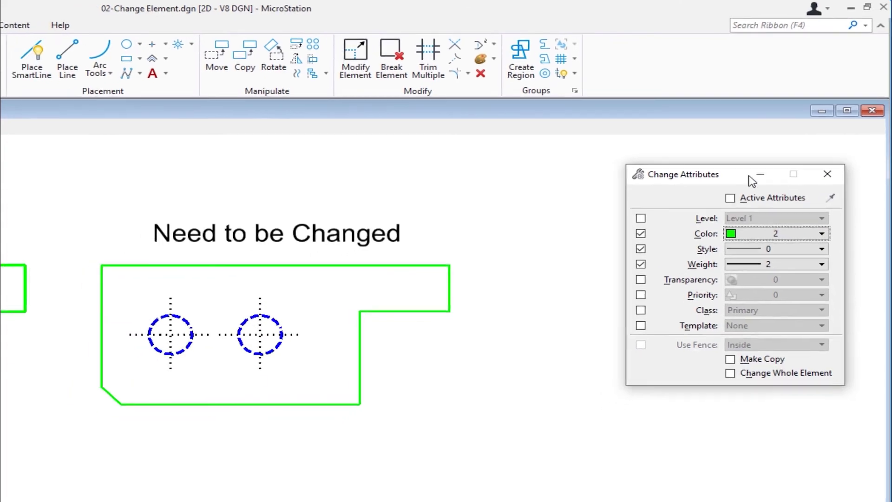
left_click_drag(779, 114, 344, 285)
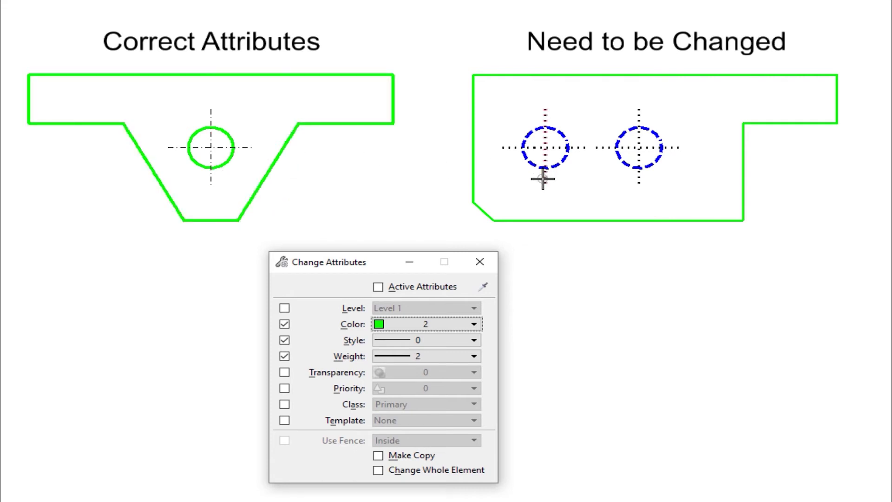
left_click(285, 308)
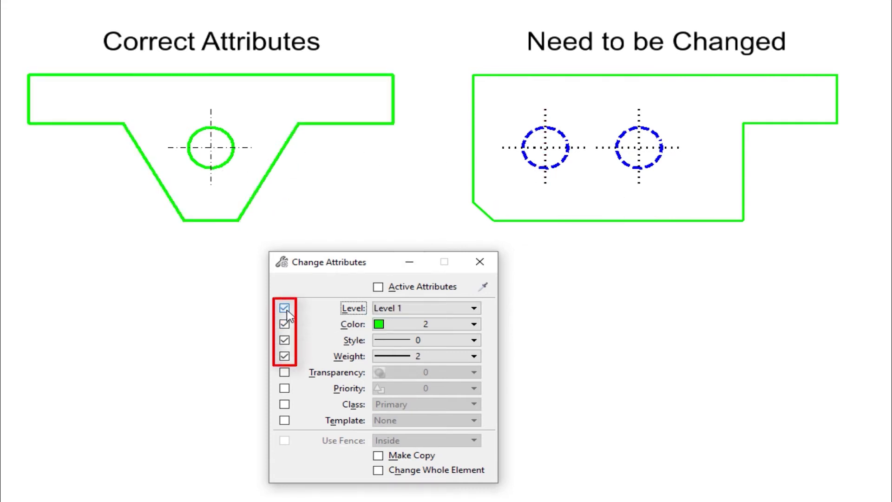
Step: Copy the correct centerline's dash-dot style onto all four centerlines of both circles
left_click(211, 180, "alt")
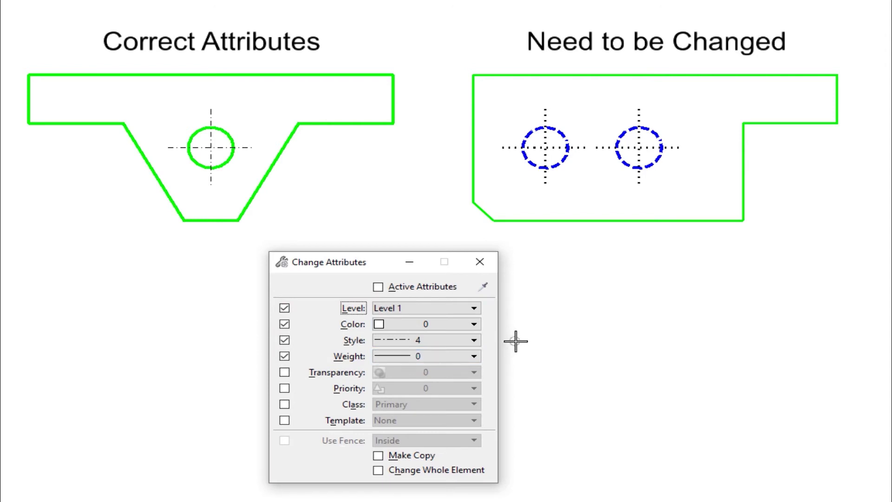
left_click(544, 182)
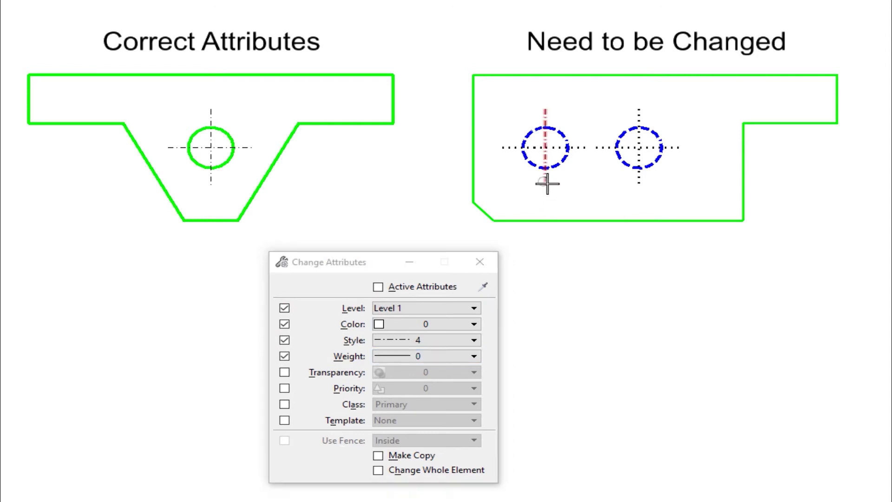
left_click(584, 148)
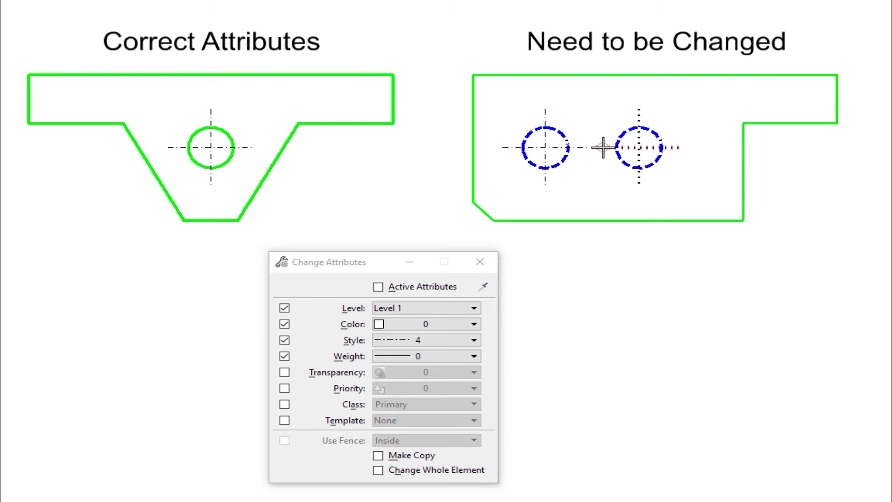
left_click(604, 147)
left_click(638, 177)
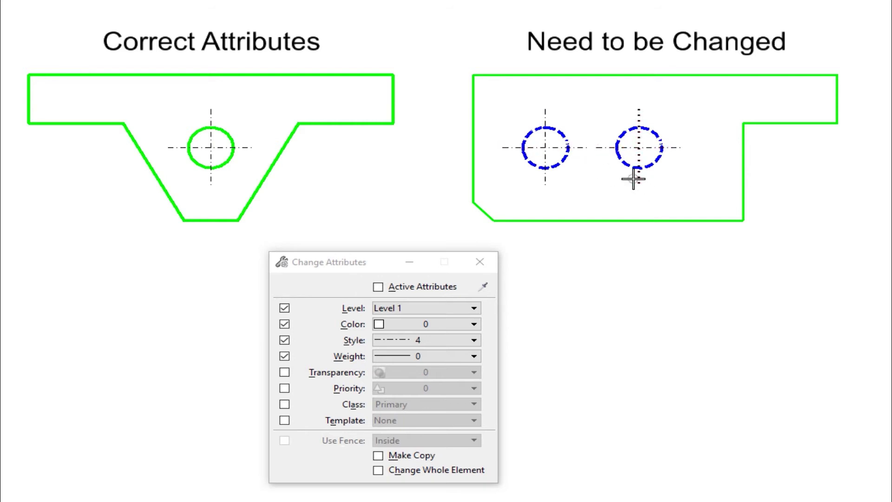
left_click(485, 288)
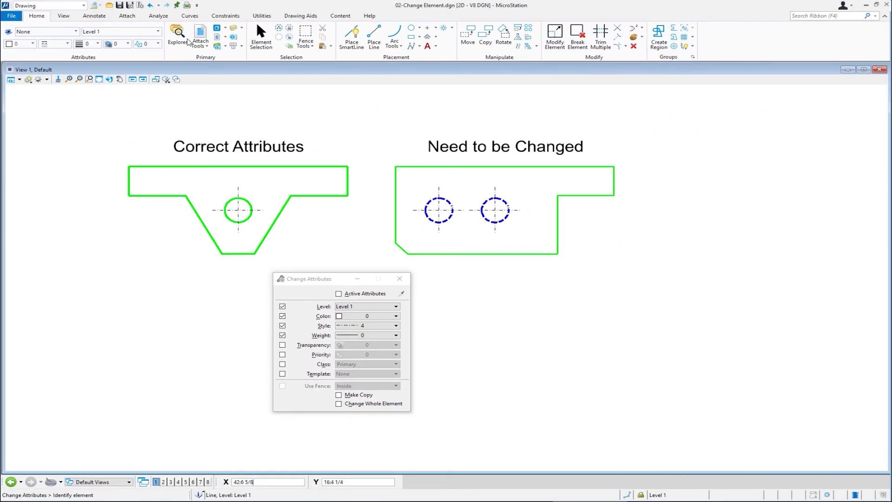
Step: Open 03-Trim Multiple Tool.dgn showing the Proposed Wall Aesthetics walls
left_click(109, 6)
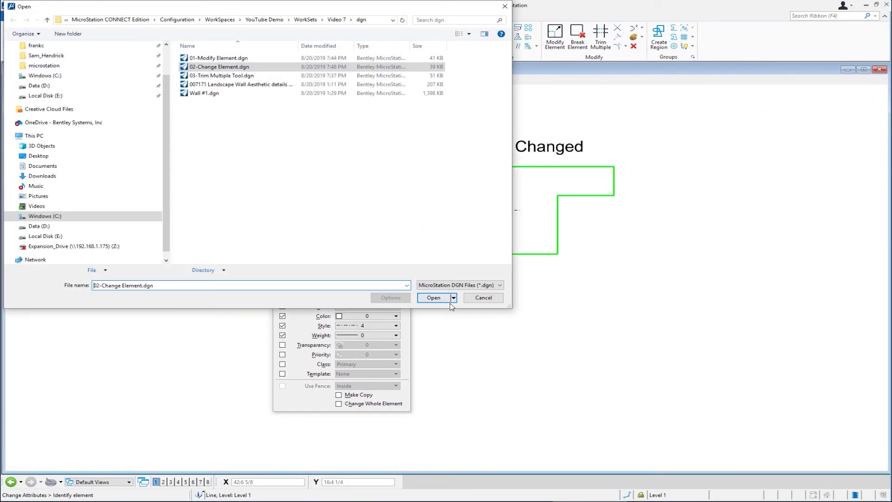
left_click(239, 77)
key("Escape")
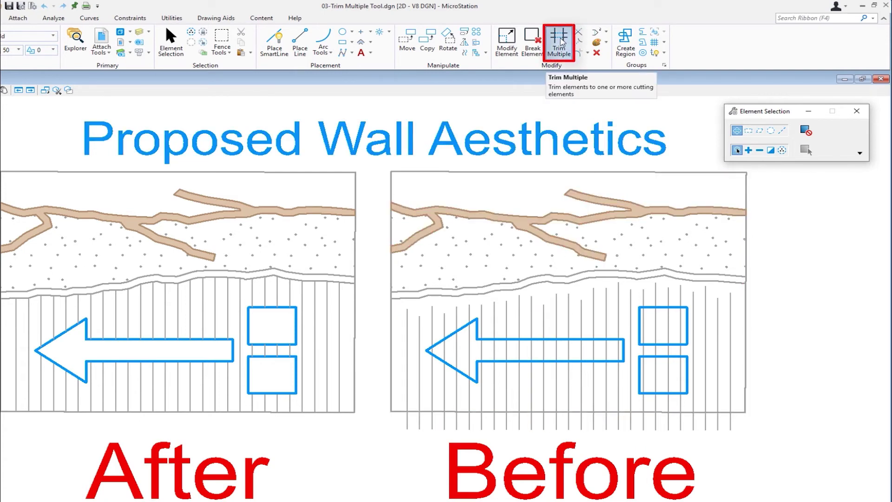
Step: Start Trim Multiple in the first extend-and-trim mode, with the Before wall's frame and soil line as cutting edges
left_click(561, 42)
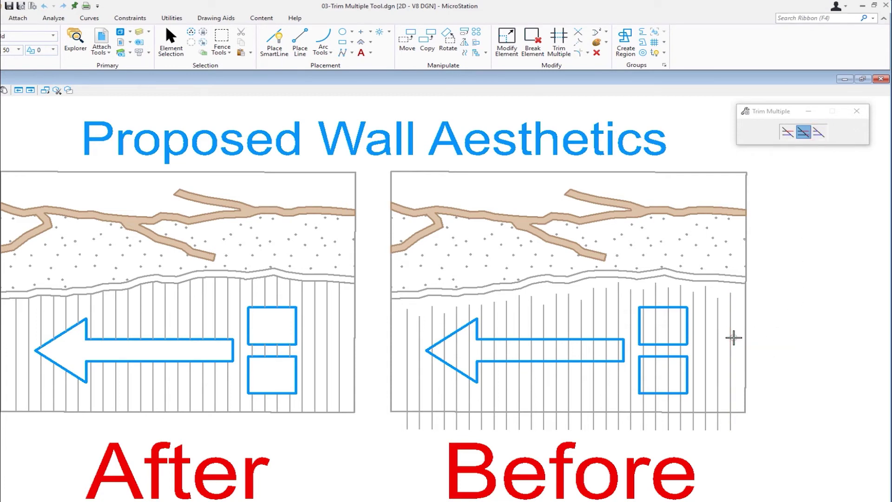
left_click(790, 133)
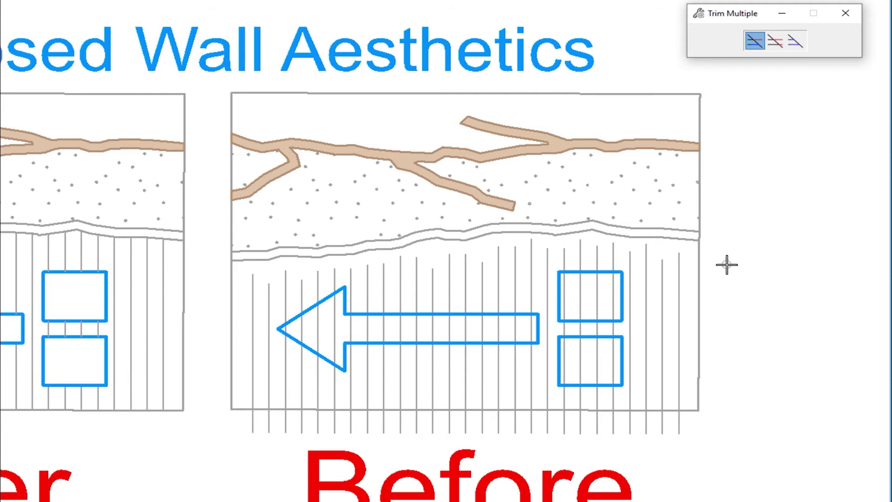
left_click_drag(724, 261, 685, 235)
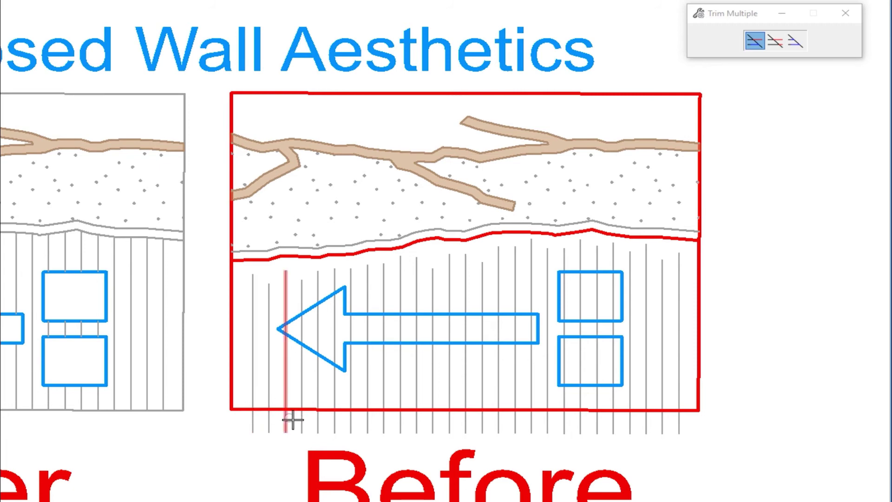
Step: Extend the Before wall's vertical hatch lines up to the soil line and trim them at the frame's bottom edge
left_click(237, 292)
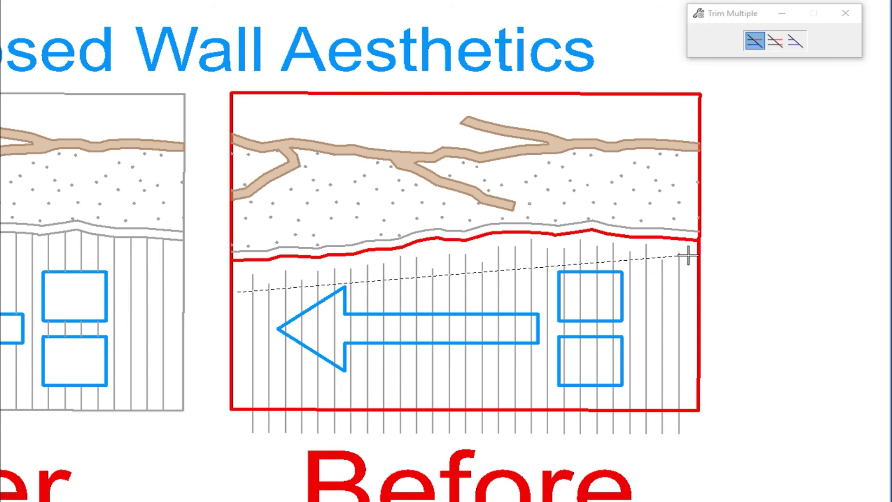
left_click(688, 256)
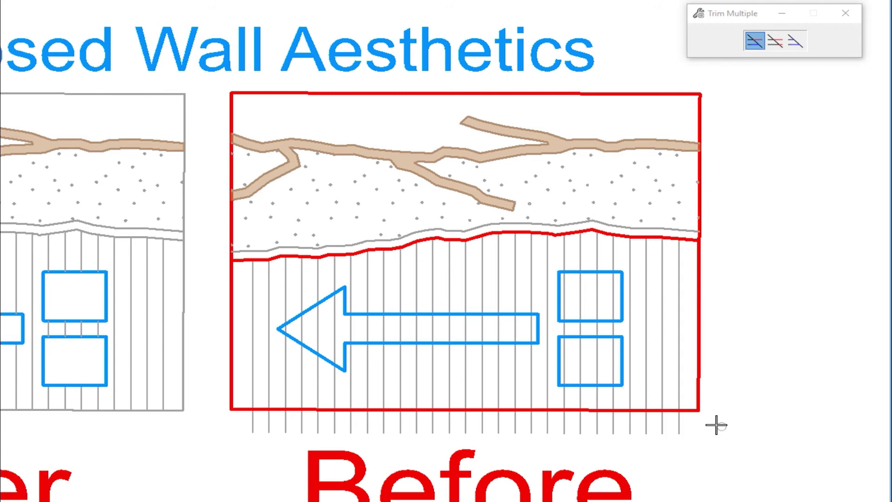
left_click_drag(722, 426, 208, 424)
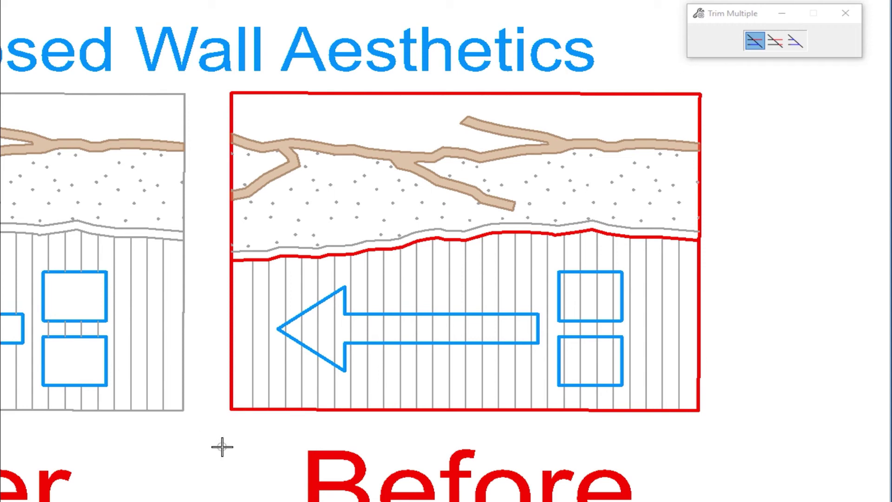
key("Escape")
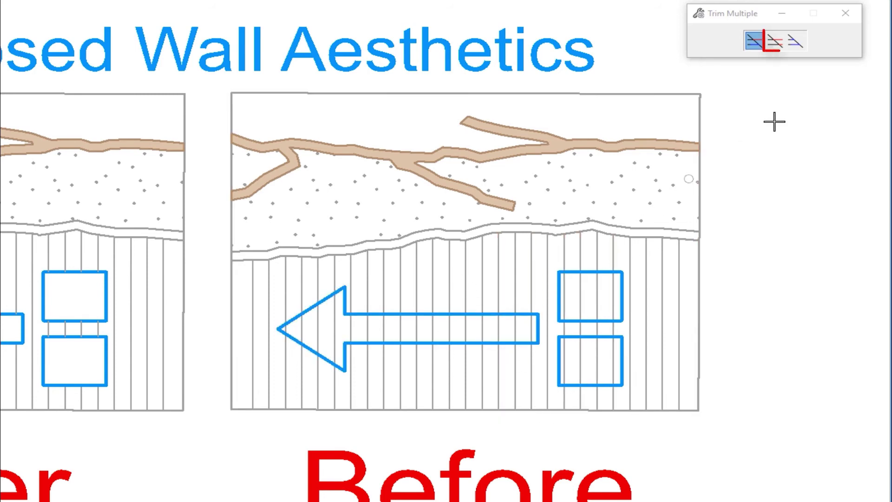
Step: Switch to the second trim mode and pick both blue rectangles beside the arrow as cutting edges
left_click(779, 44)
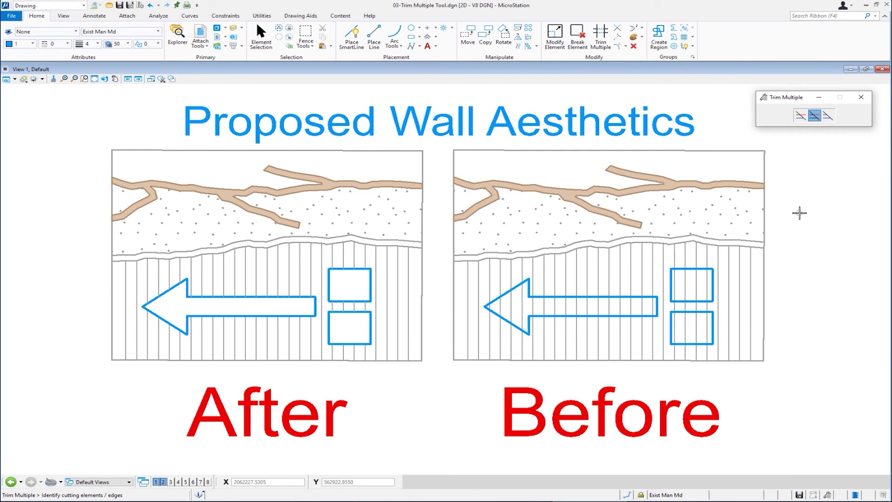
scroll(718, 313, "up", 2)
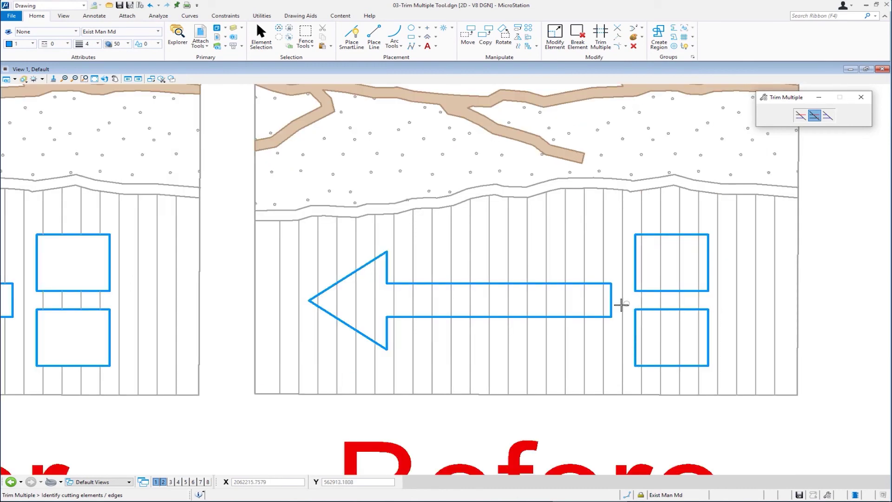
scroll(622, 305, "up", 2)
middle_click_drag(609, 303, 563, 270)
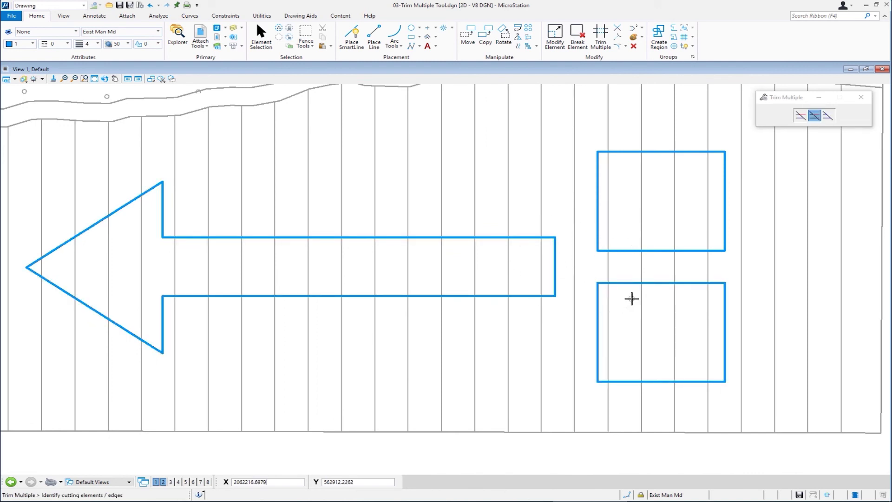
left_click_drag(632, 299, 616, 233)
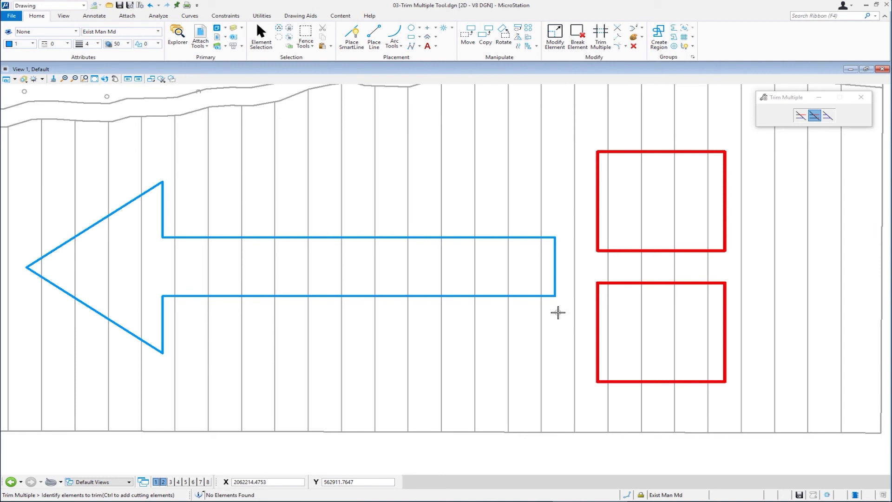
Step: Add the blue arrow as a cutting edge, then cut the hatch lines inside both boxes and the arrow shaft
key("ctrl")
left_click_drag(558, 312, 552, 283)
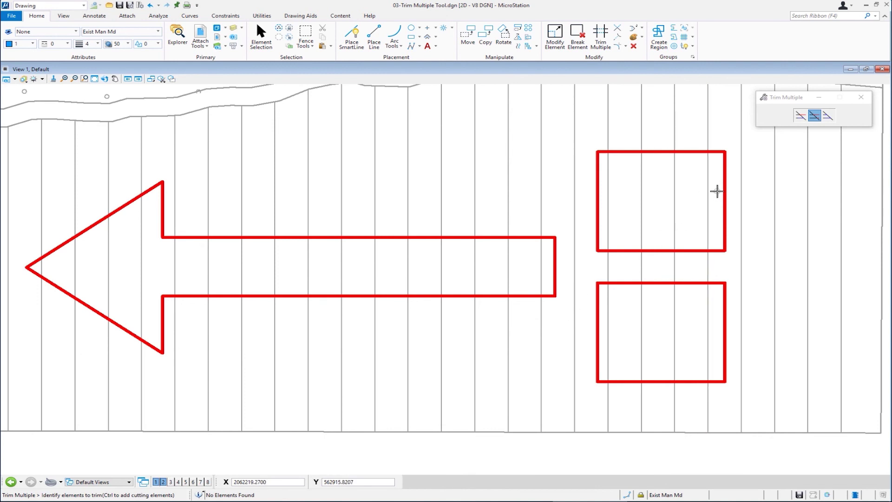
left_click_drag(716, 192, 604, 235)
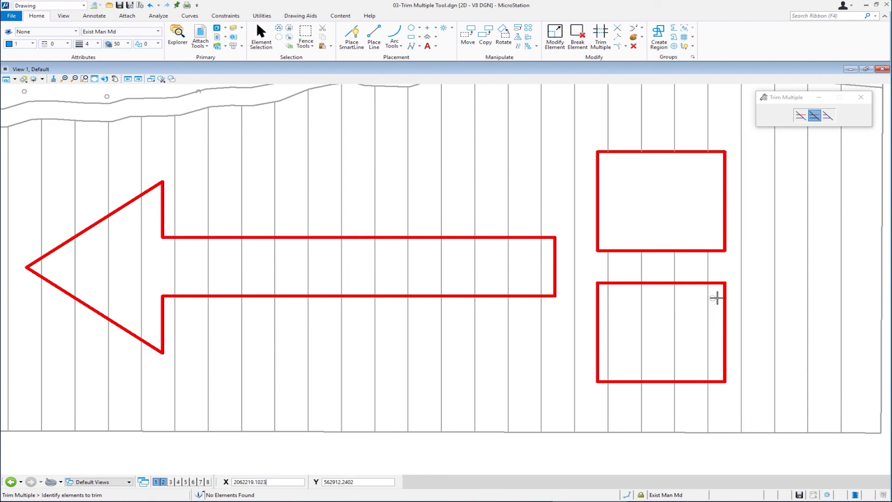
left_click_drag(717, 297, 602, 355)
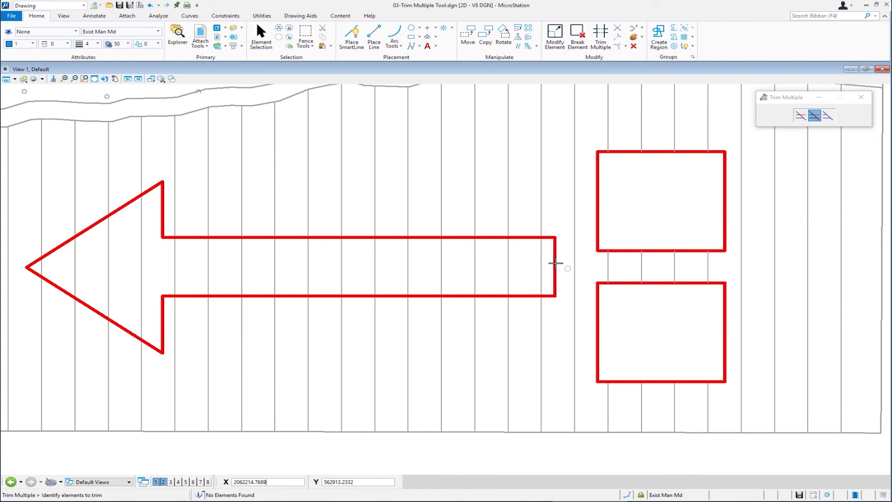
left_click(553, 262)
left_click_drag(534, 268, 32, 267)
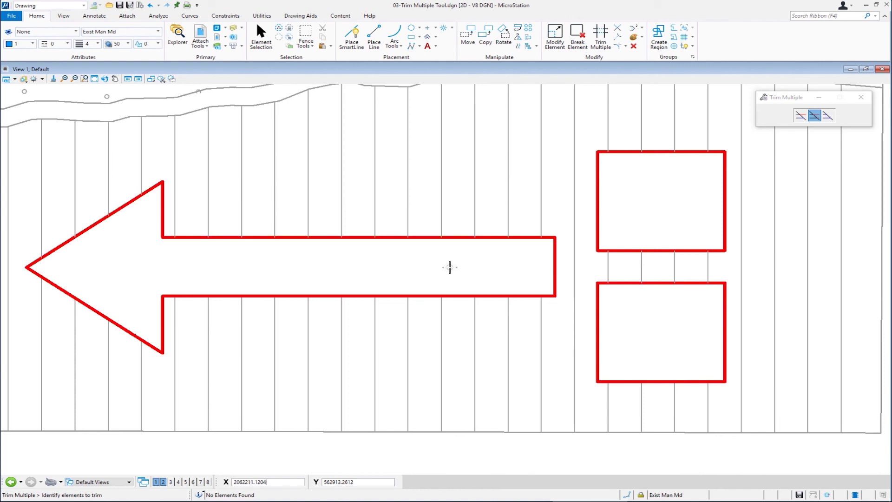
right_click(522, 293)
scroll(528, 289, "down", 5)
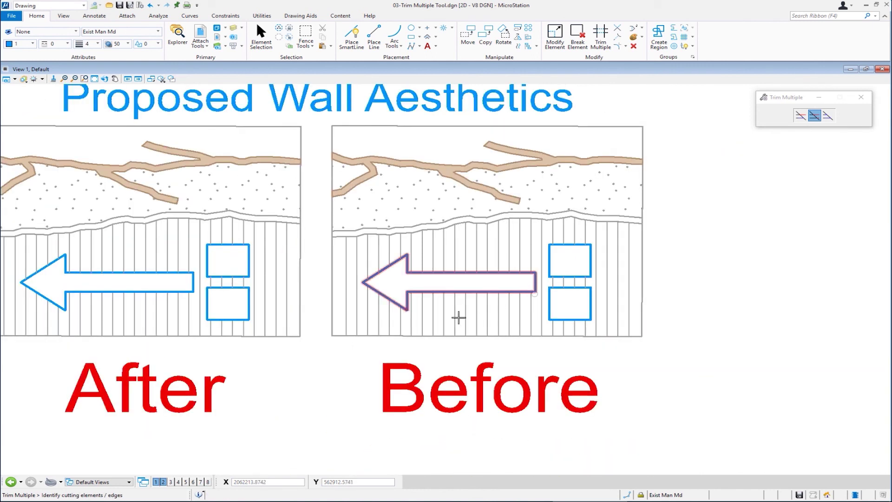